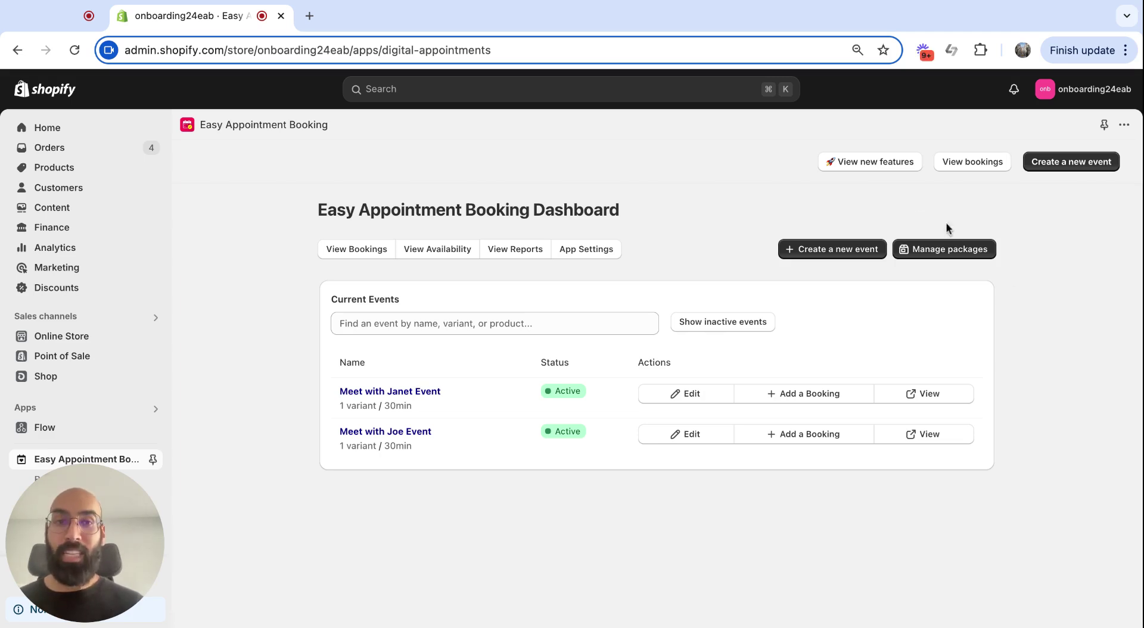
Start a new package from package management and link it to the Book an Expert product.
{"action": "left_click", "coordinate": [965, 258]}
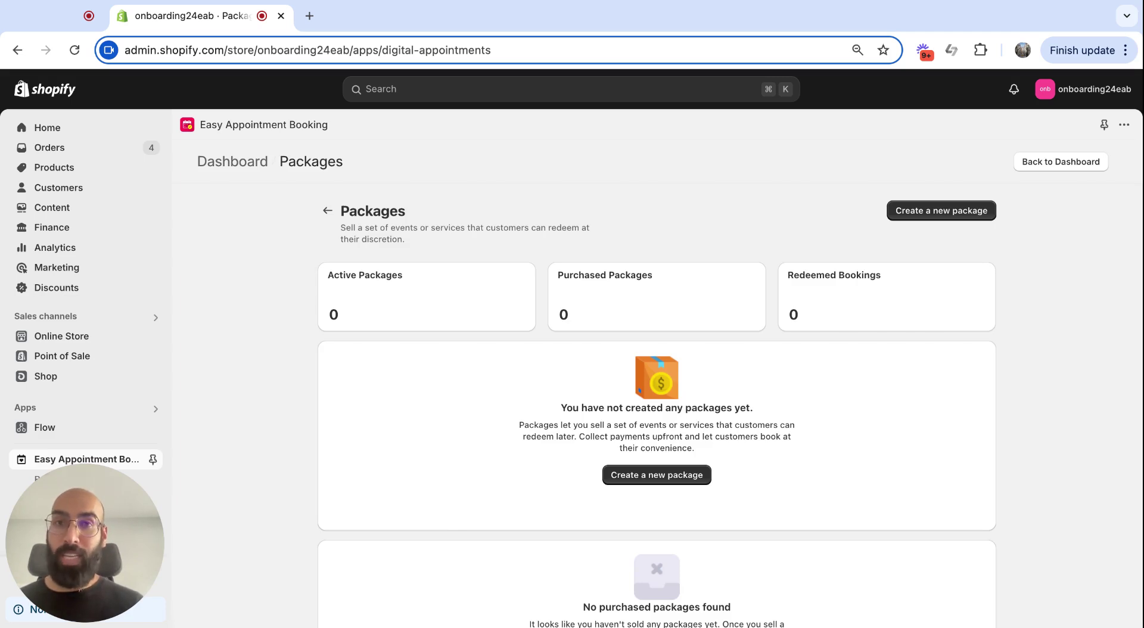
{"action": "left_click", "coordinate": [631, 482]}
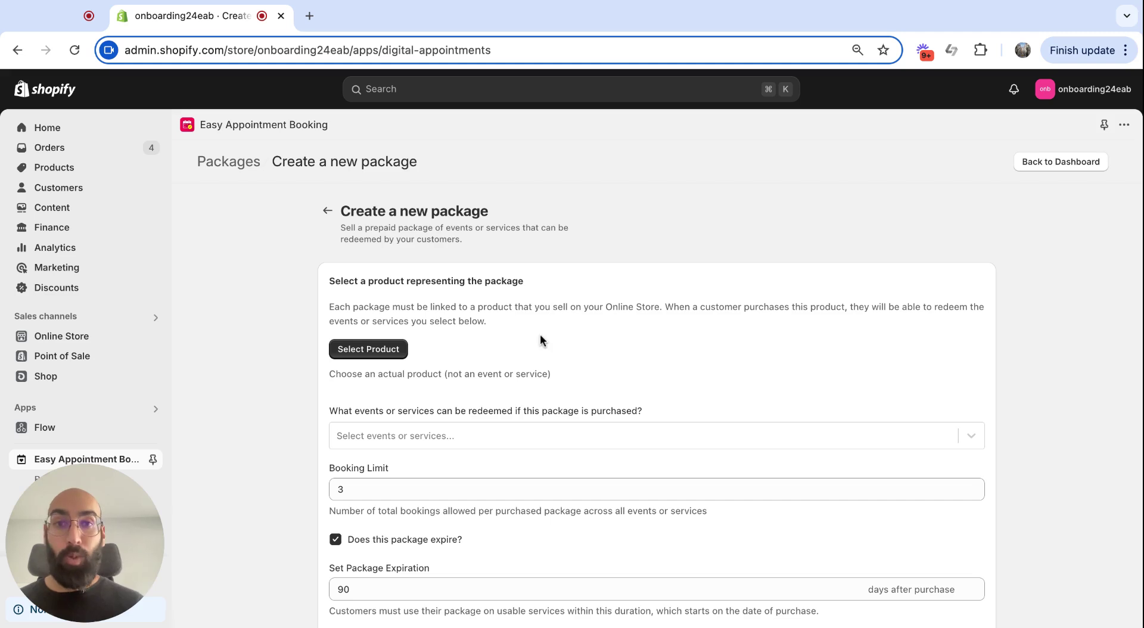
{"action": "left_click", "coordinate": [368, 349]}
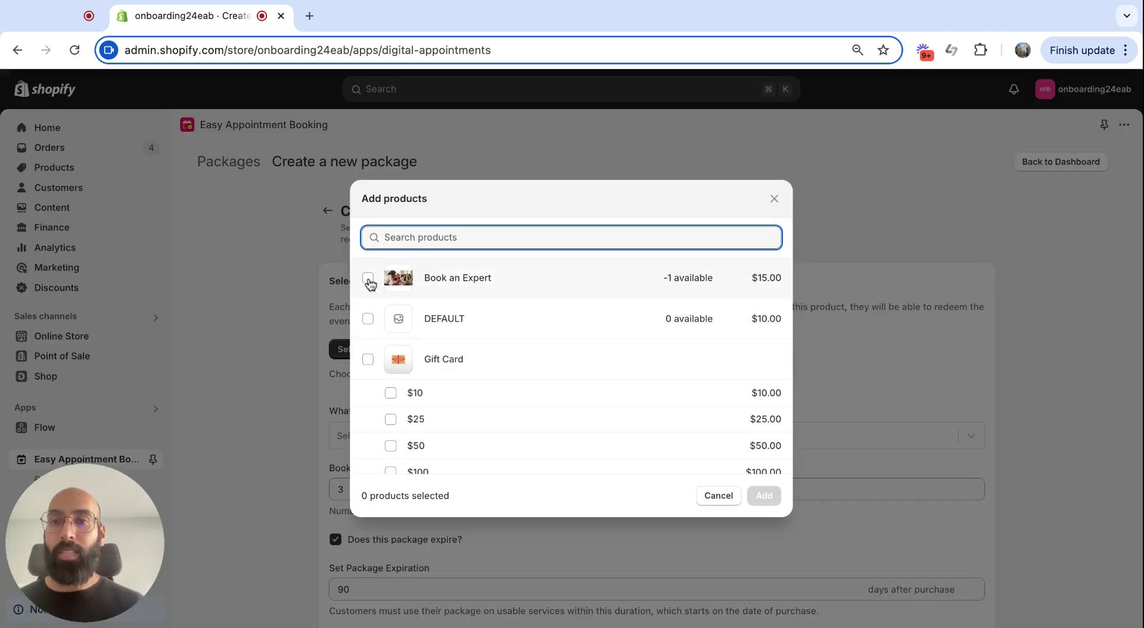
{"action": "left_click", "coordinate": [369, 278]}
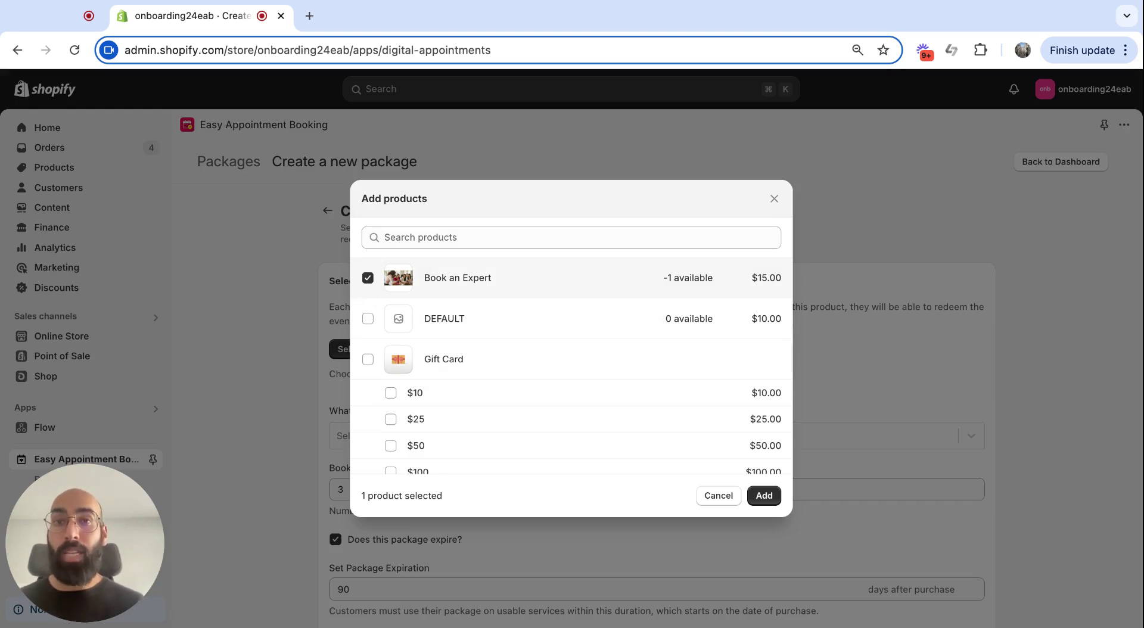
{"action": "left_click", "coordinate": [762, 495]}
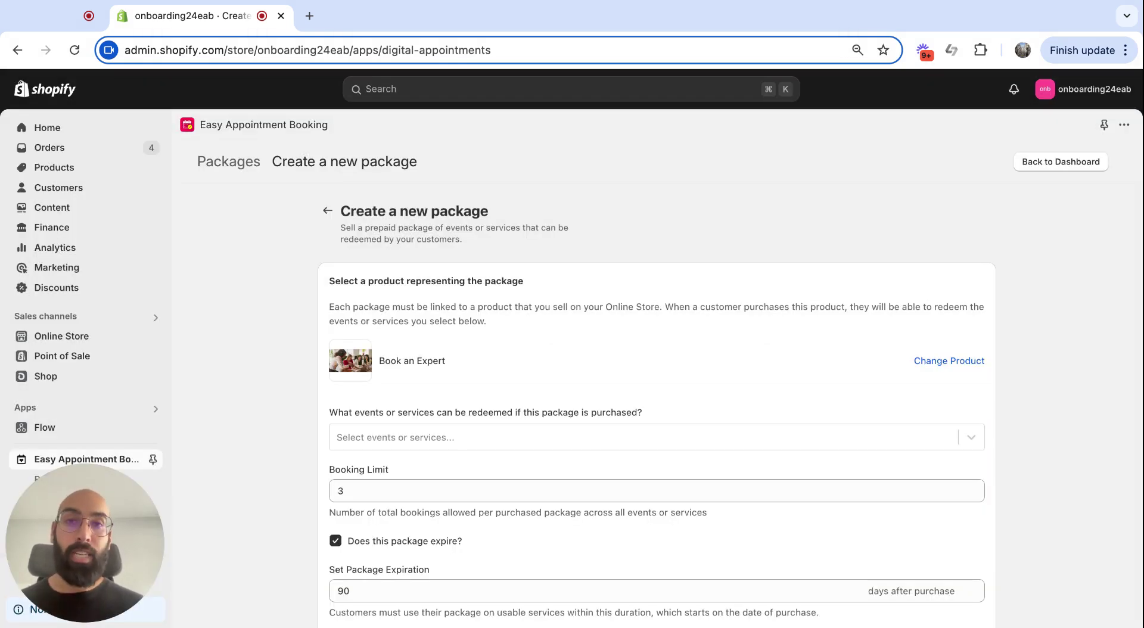
Add both listed meeting events as the events redeemable with this package.
{"action": "left_click", "coordinate": [535, 439]}
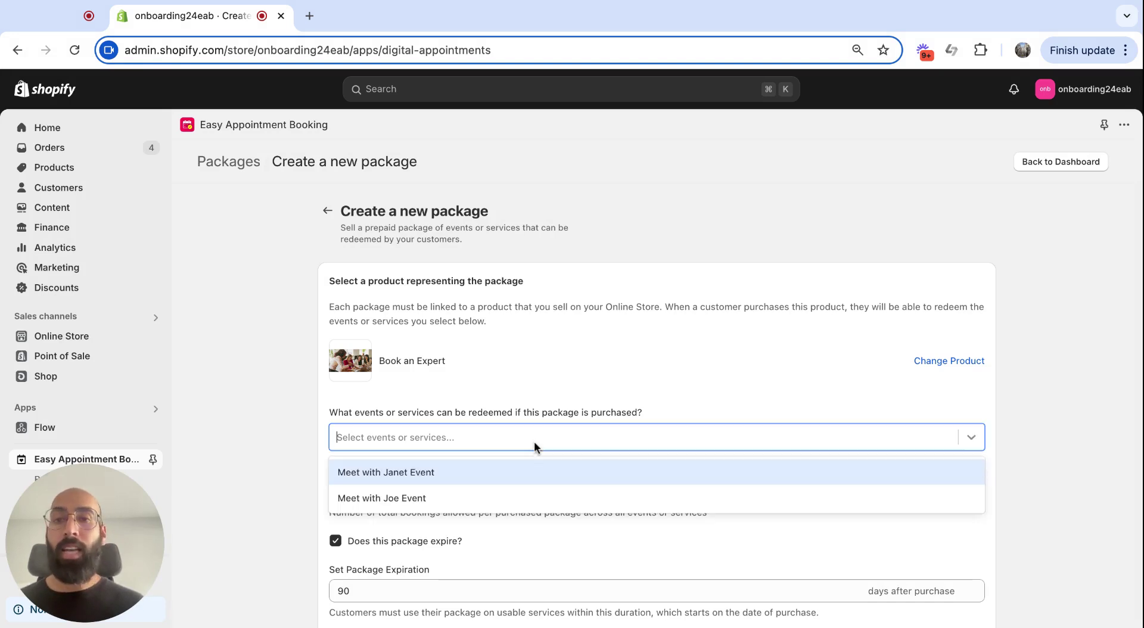
{"action": "left_click", "coordinate": [525, 472]}
{"action": "left_click", "coordinate": [524, 437]}
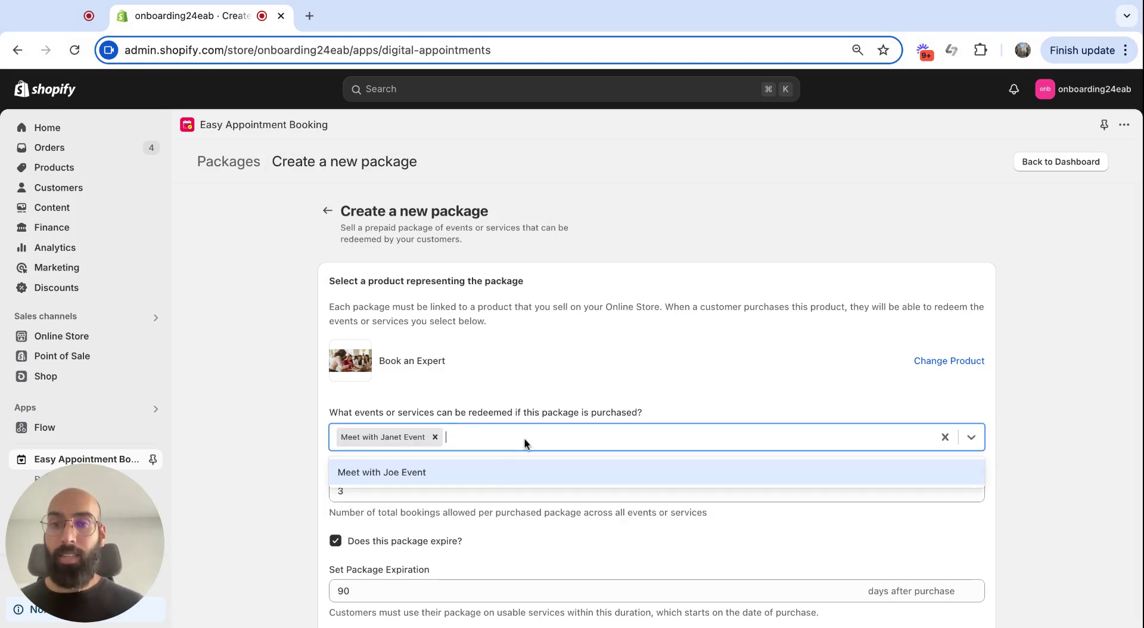
{"action": "left_click", "coordinate": [493, 475]}
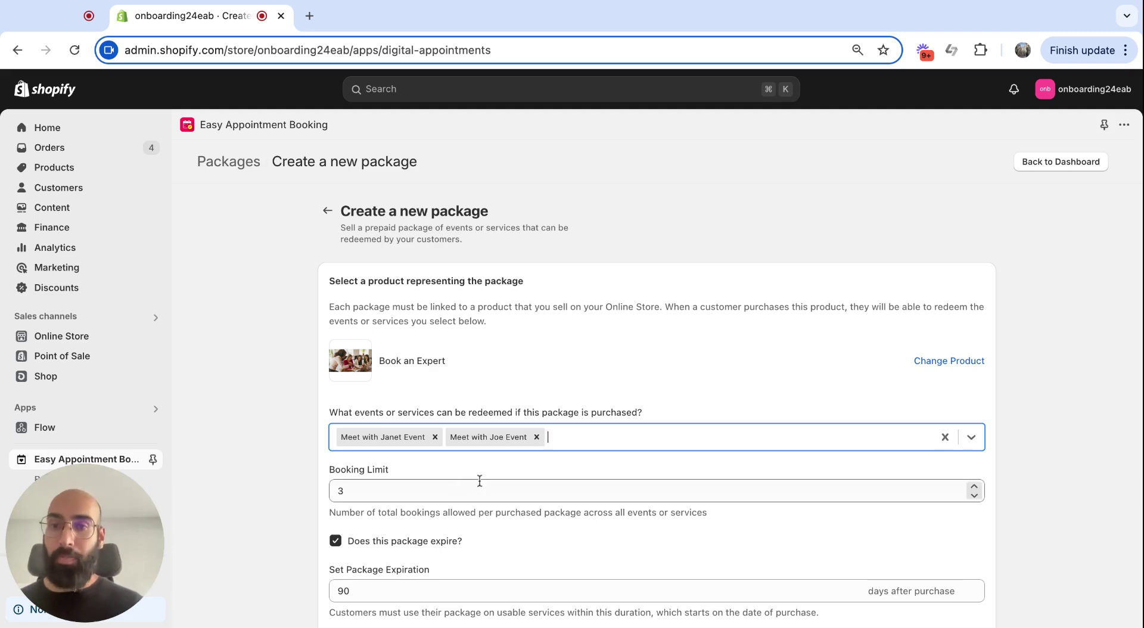
Set the package's booking limit to 2.
{"action": "left_click", "coordinate": [436, 492]}
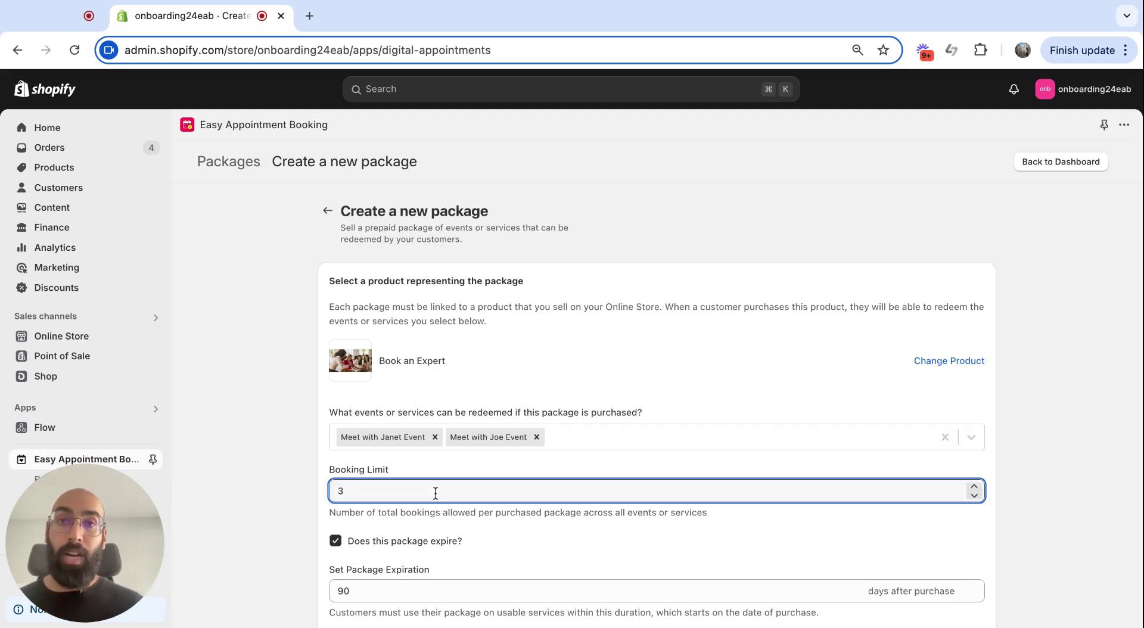
{"action": "key", "text": "BackSpace"}
{"action": "type", "text": "2"}
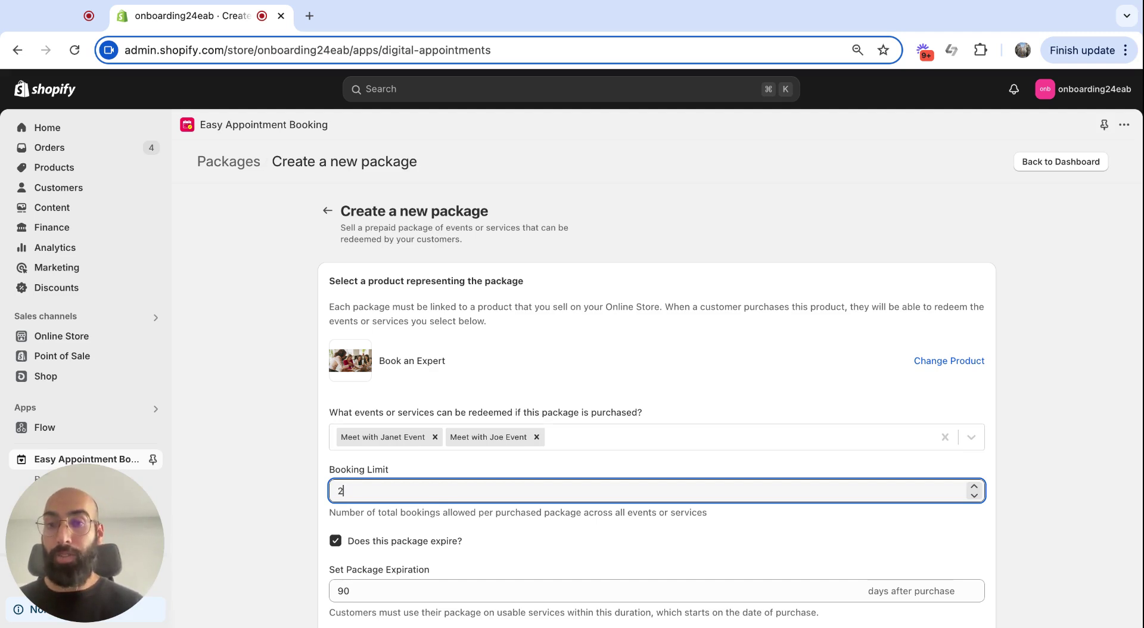
{"action": "left_click", "coordinate": [277, 486]}
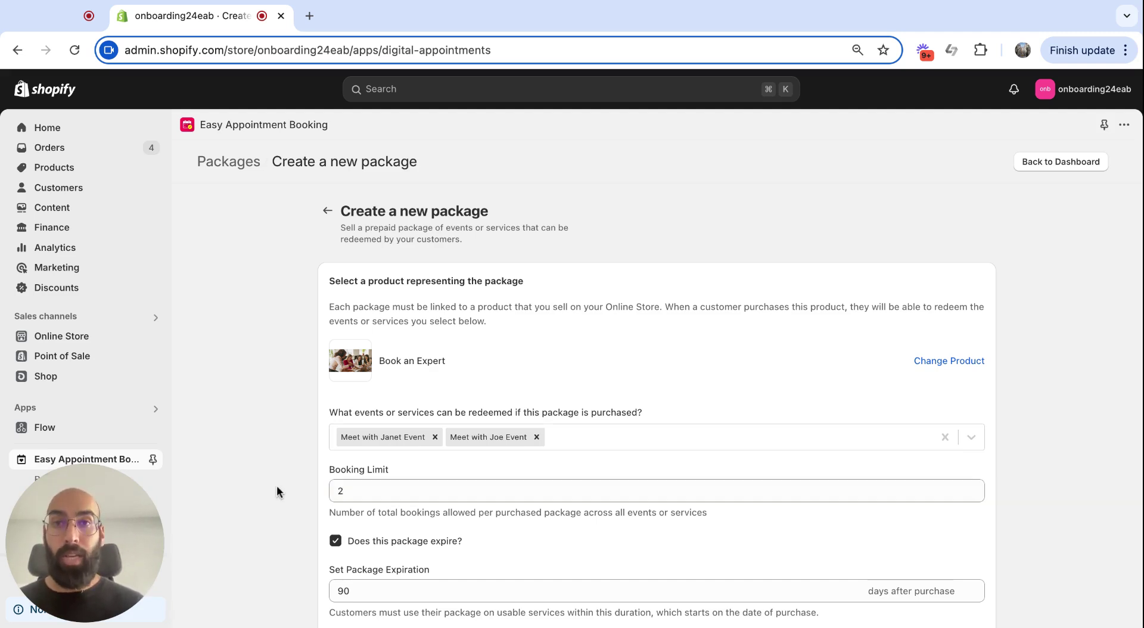
Set the package expiration to 30 days after purchase and save the package.
{"action": "scroll", "coordinate": [276, 484], "scroll_direction": "down", "scroll_amount": 1}
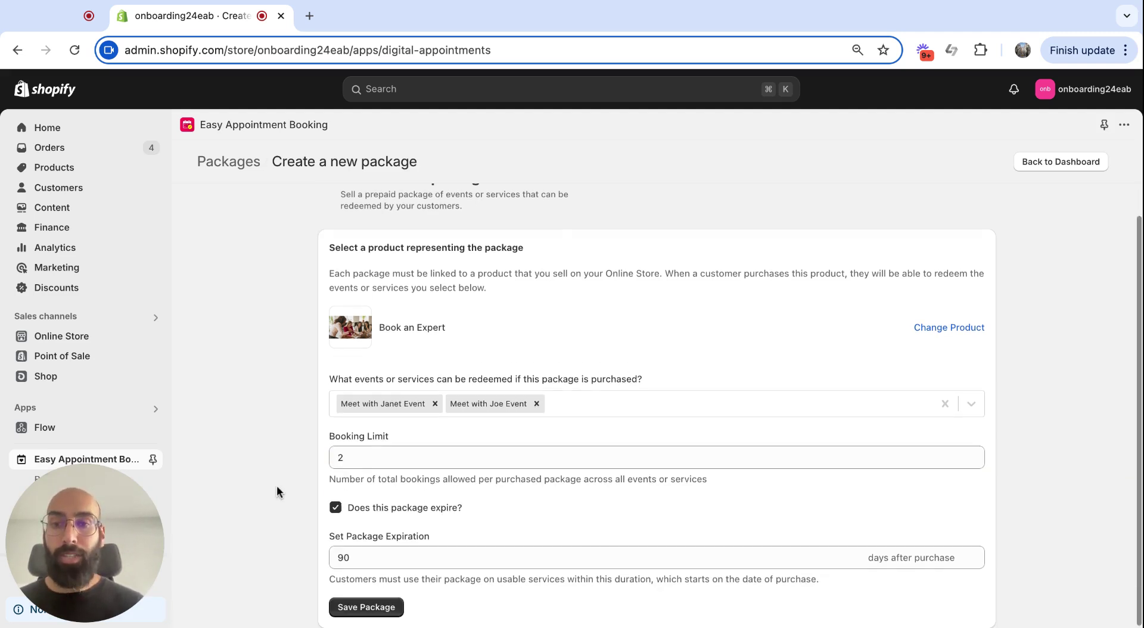
{"action": "left_click", "coordinate": [362, 556]}
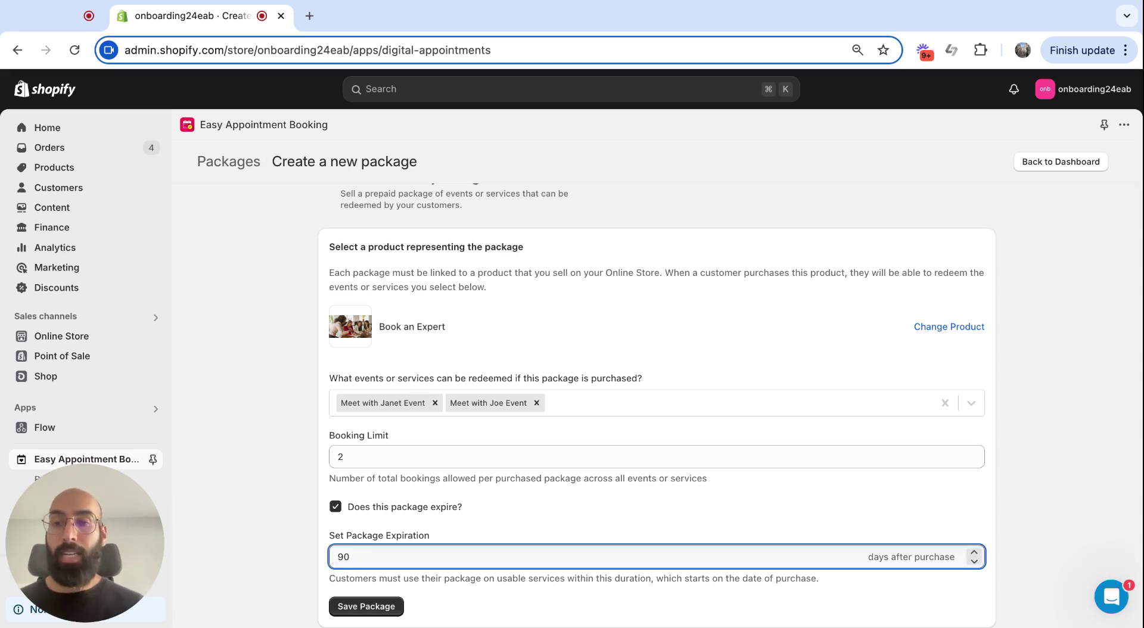
{"action": "key", "text": "BackSpace"}
{"action": "key", "text": "BackSpace"}
{"action": "type", "text": "30"}
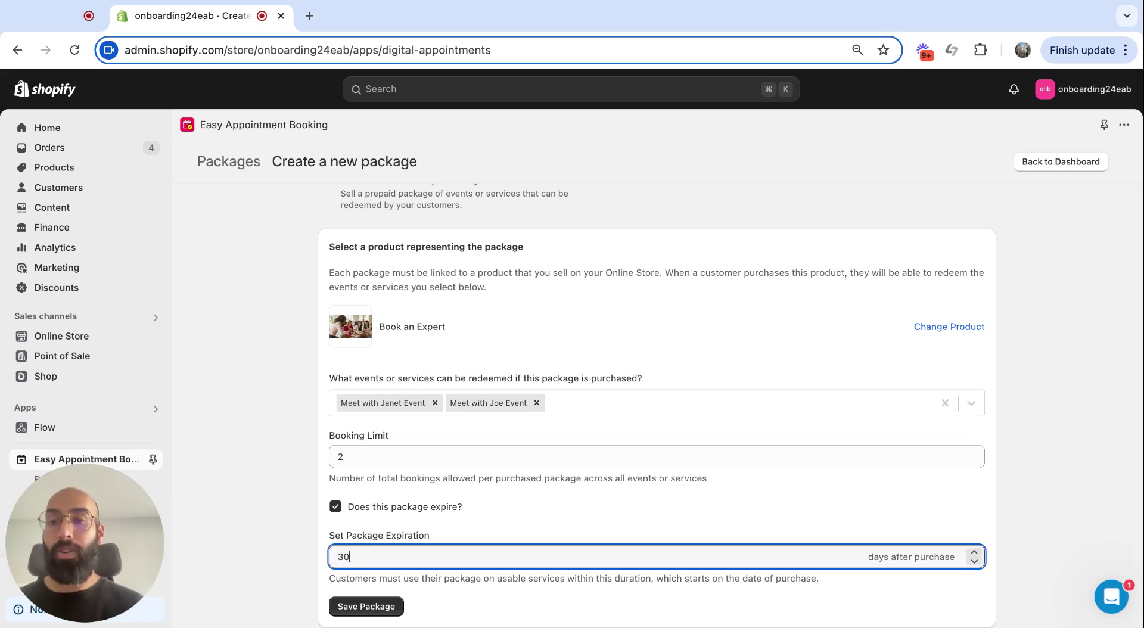
{"action": "left_click", "coordinate": [335, 607]}
{"action": "left_click", "coordinate": [344, 617]}
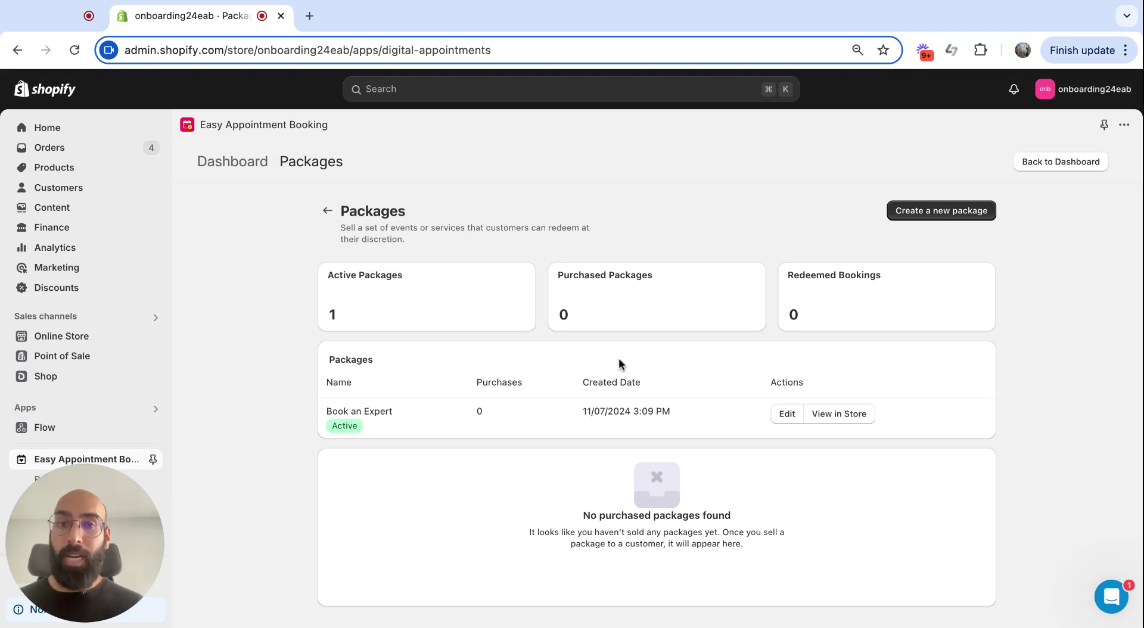
View the Book an Expert package in the store, and reopen the admin's packages overview to check its purchases.
{"action": "left_click", "coordinate": [845, 417]}
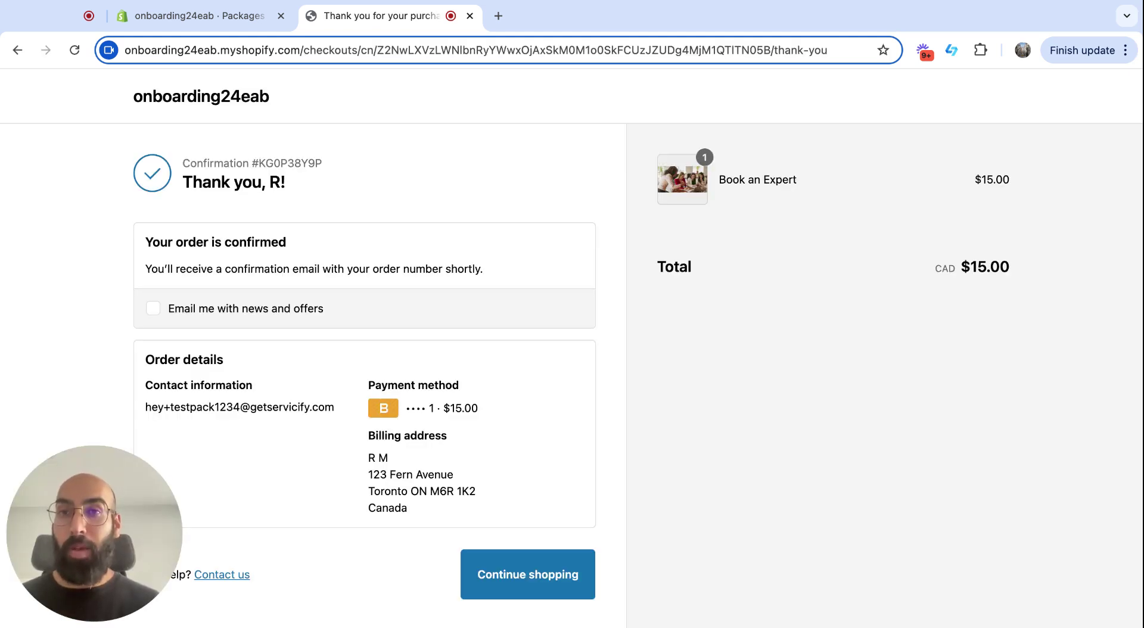
{"action": "left_click", "coordinate": [221, 17]}
{"action": "left_click", "coordinate": [234, 162]}
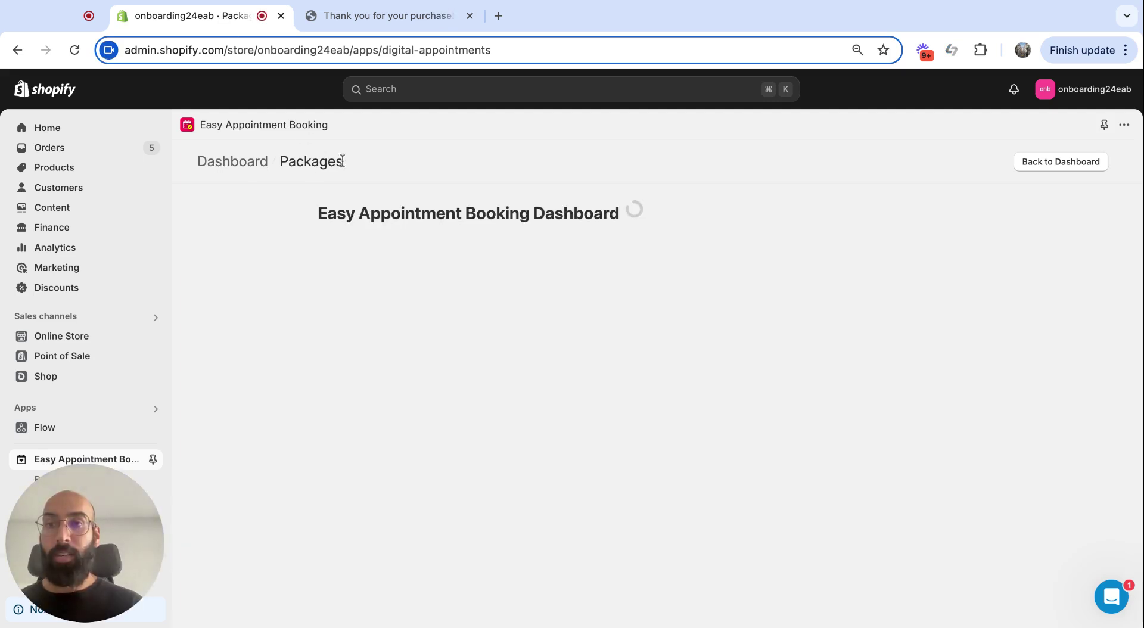
{"action": "left_click", "coordinate": [953, 249]}
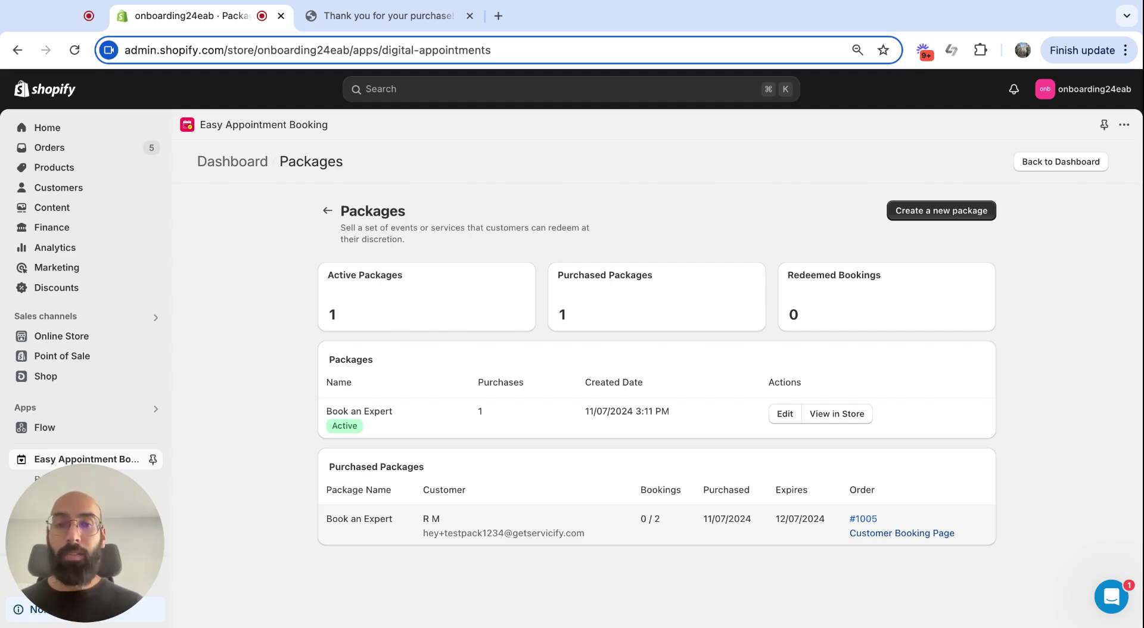
Open the purchased package's customer booking page and redeem the first listed event for November 8, 2024 at 12:00 PM.
{"action": "left_click", "coordinate": [902, 532]}
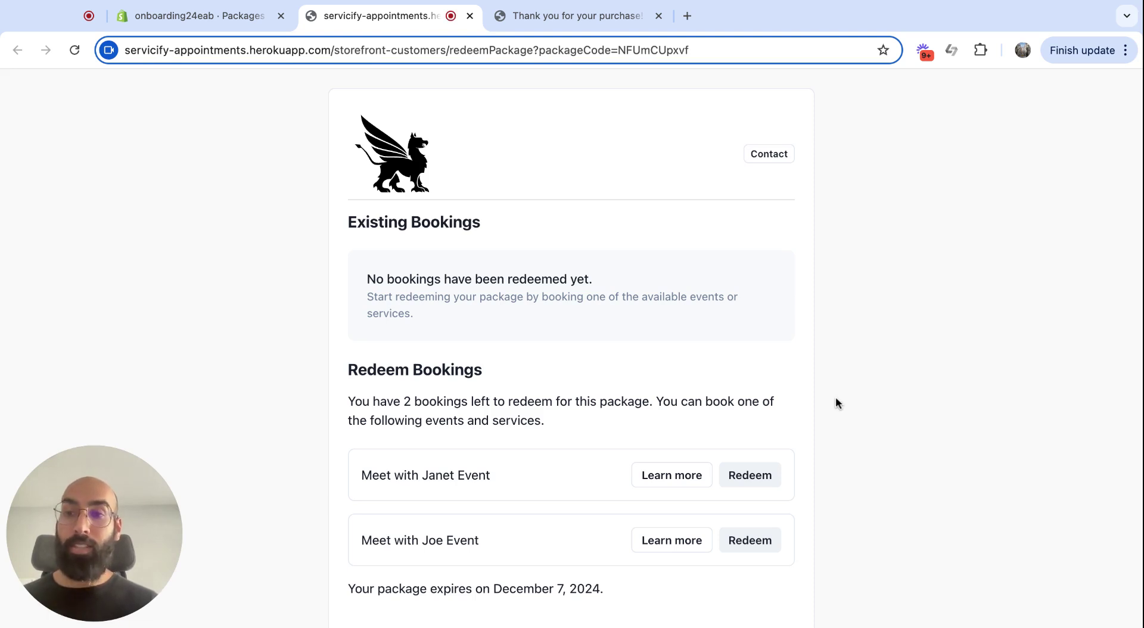
{"action": "left_click", "coordinate": [769, 475]}
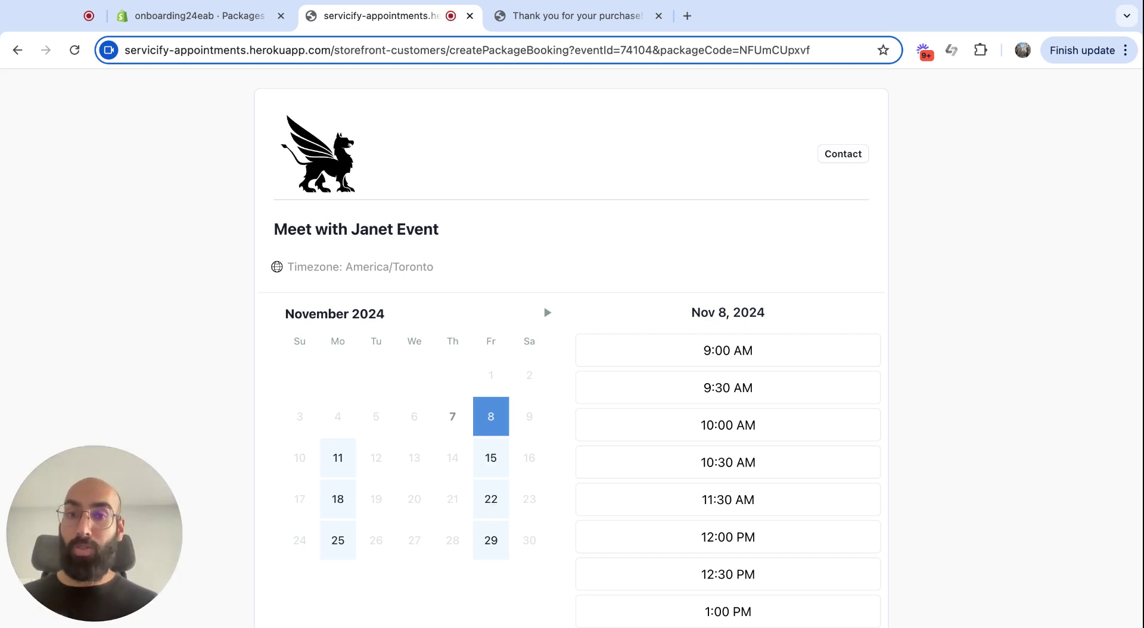
{"action": "left_click", "coordinate": [668, 537]}
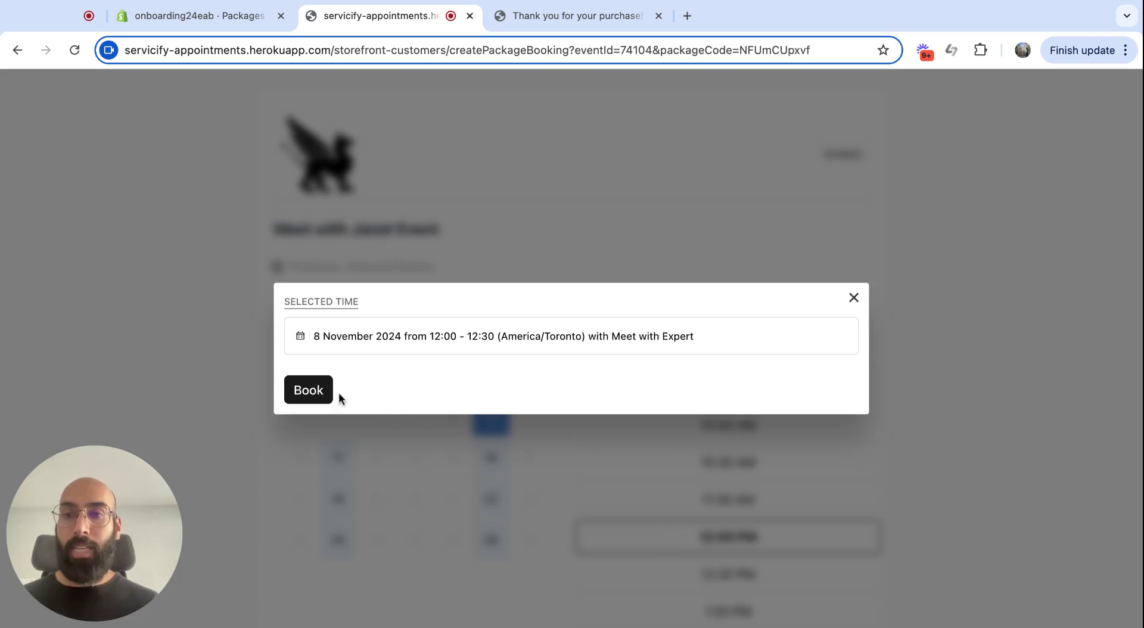
{"action": "left_click", "coordinate": [321, 392]}
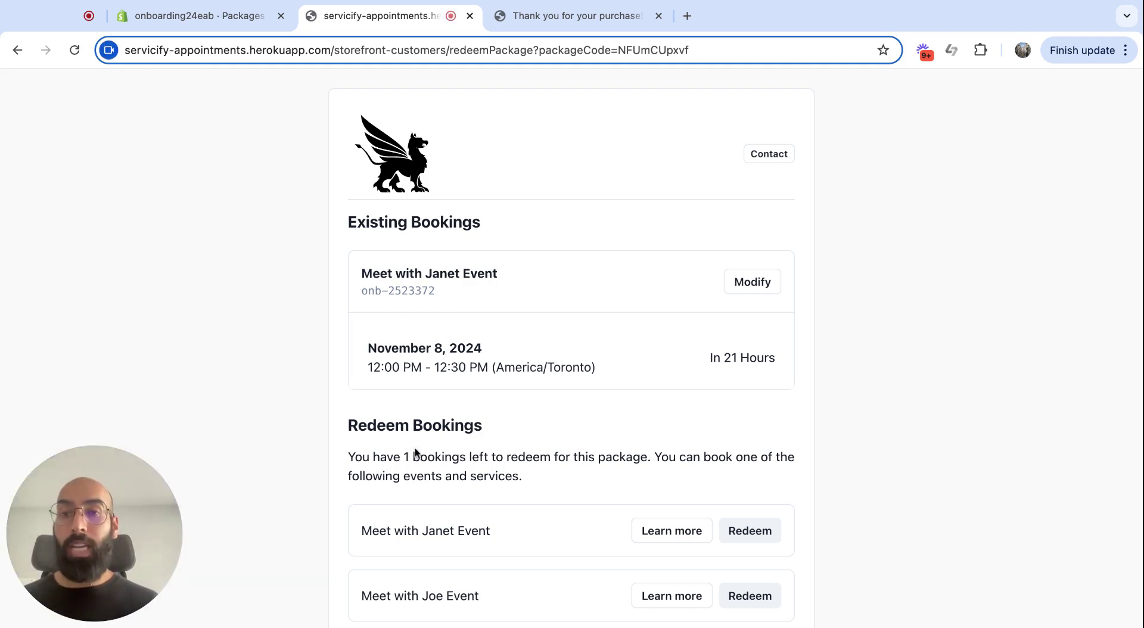
Review the remaining bookings and expiry date on the redemption page, and check the redeemed booking in the admin's packages overview.
{"action": "scroll", "coordinate": [399, 451], "scroll_direction": "down", "scroll_amount": 3}
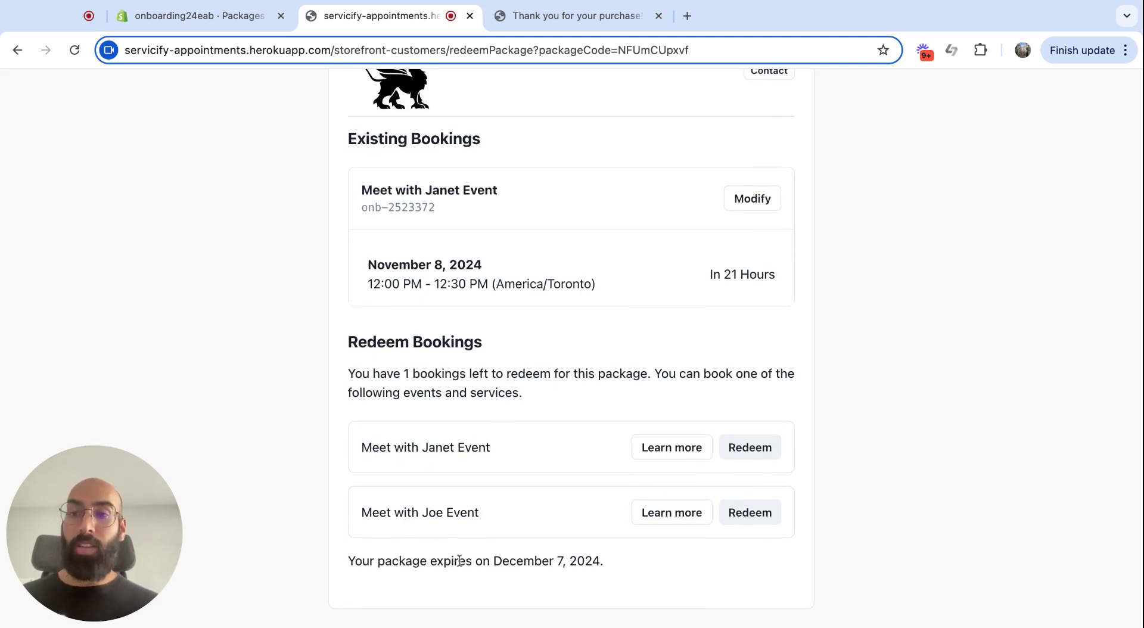
{"action": "scroll", "coordinate": [570, 278], "scroll_direction": "up", "scroll_amount": 3}
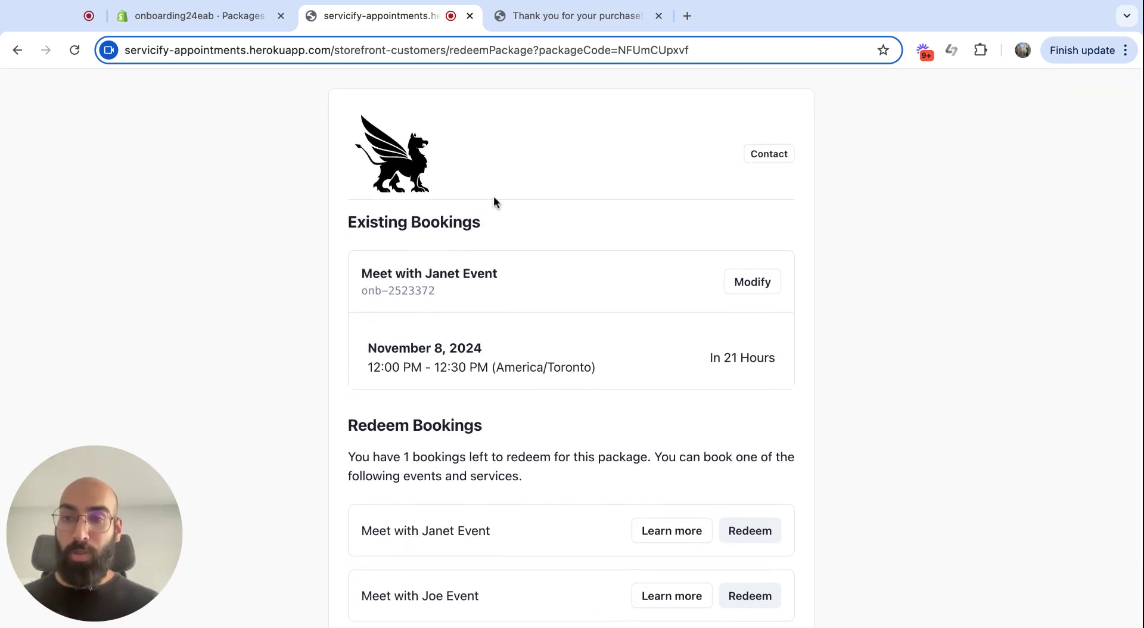
{"action": "key", "text": "ctrl+shift+Tab"}
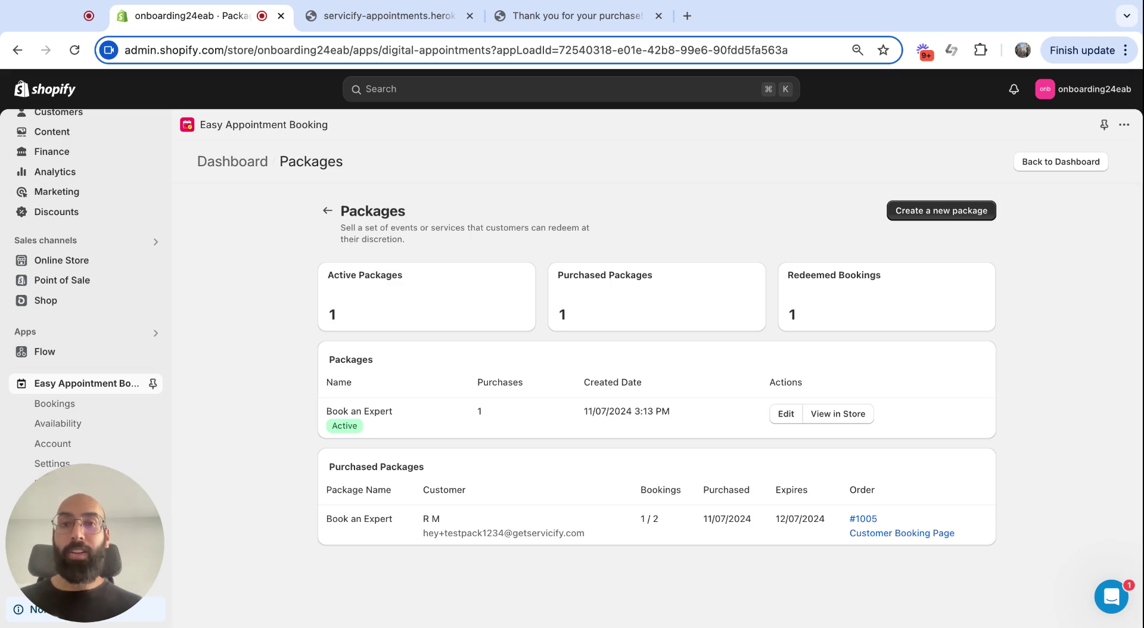
{"action": "left_click", "coordinate": [631, 503]}
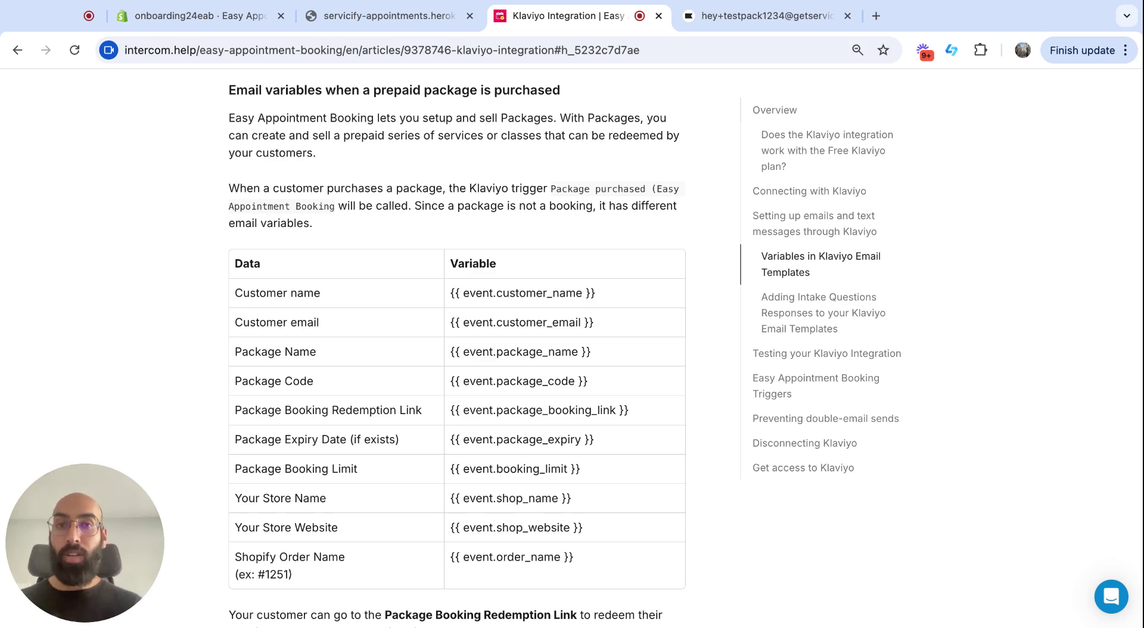
Switch to the customer's Klaviyo profile, inspect the Package purchased (Easy Appointment Booking) event details, and return to the Shopify packages overview.
{"action": "left_click", "coordinate": [788, 24]}
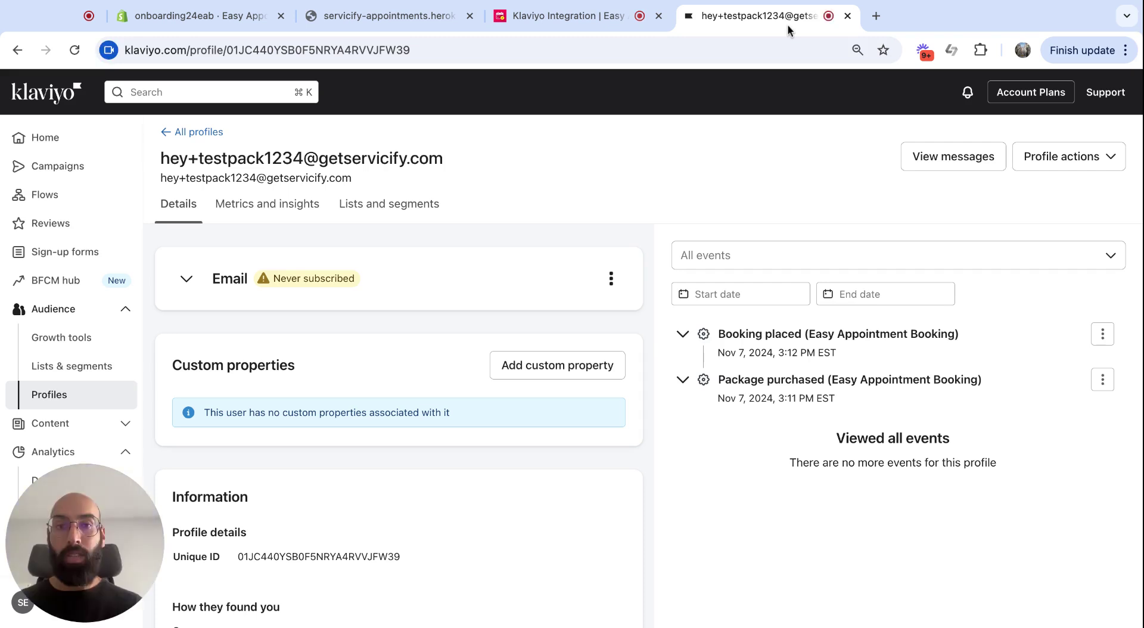
{"action": "left_click", "coordinate": [682, 379]}
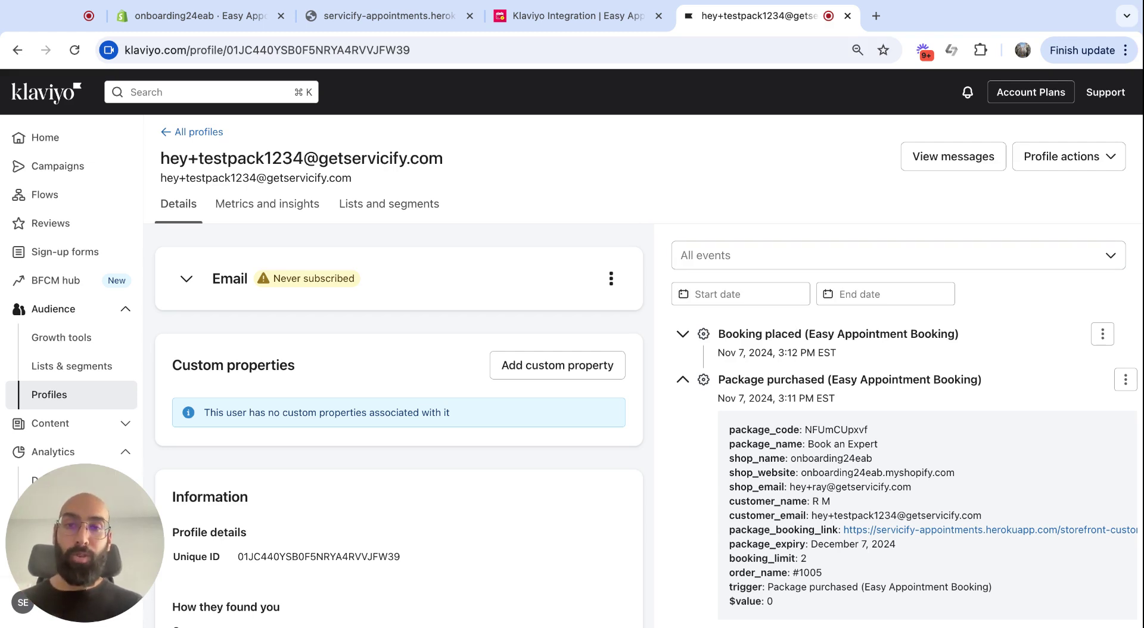
{"action": "key", "text": "super+2"}
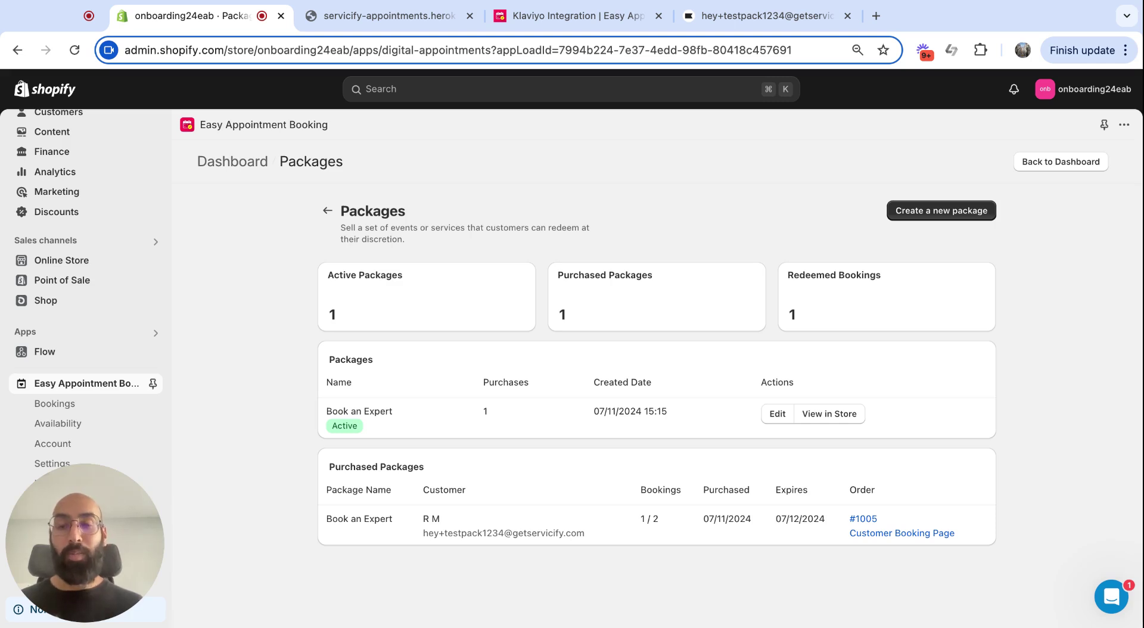